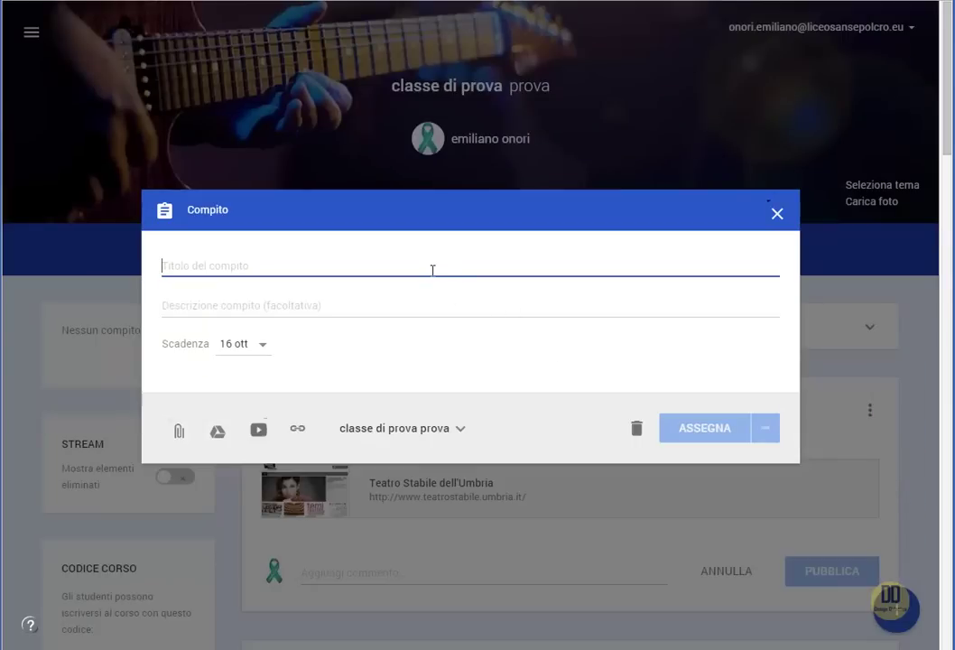
Step: Title the new assignment "Relazione su Machiavelli"
text(Rel)
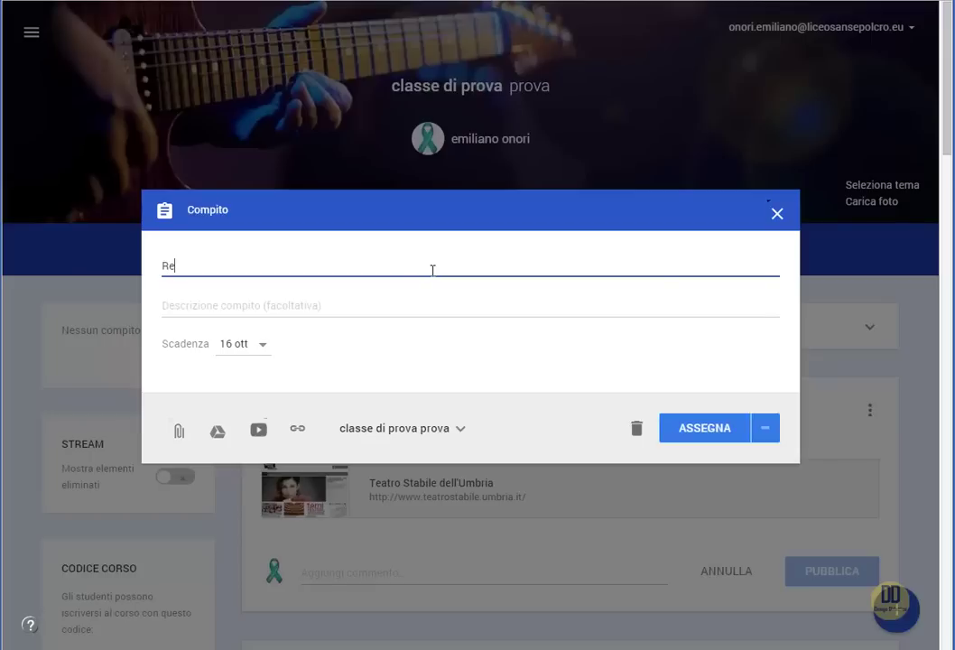
text(azione du)
key(BackSpace)
key(BackSpace)
text(su Machiavelli)
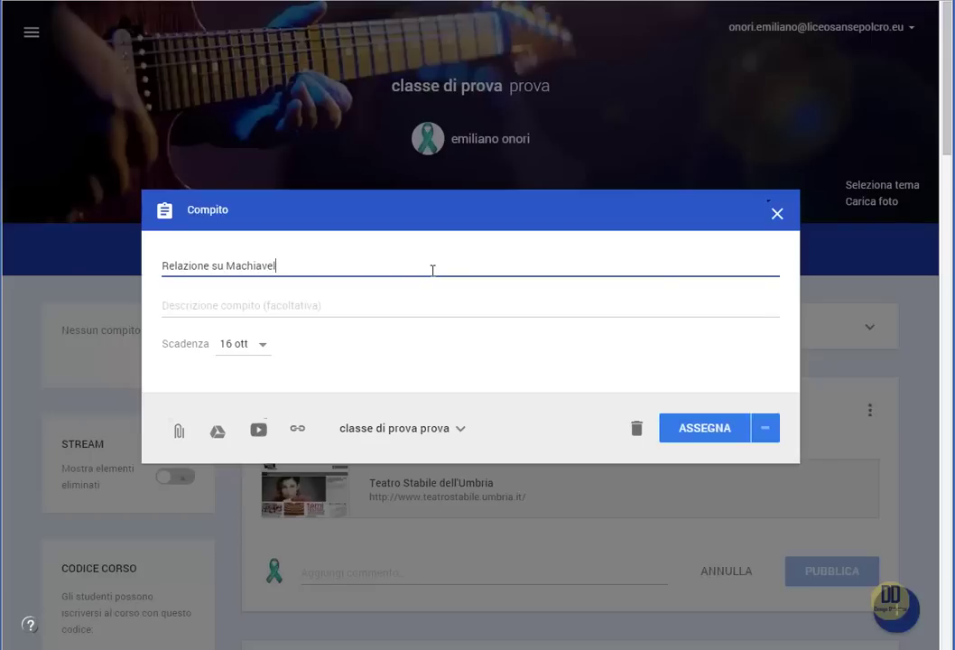
Step: Enter the description "Redigere un documento di almeno 2000 battute che parli del concetto di potere e tirannide in Machiavelli, con citazioni dal Principe e dai Discorsi"
click(421, 306)
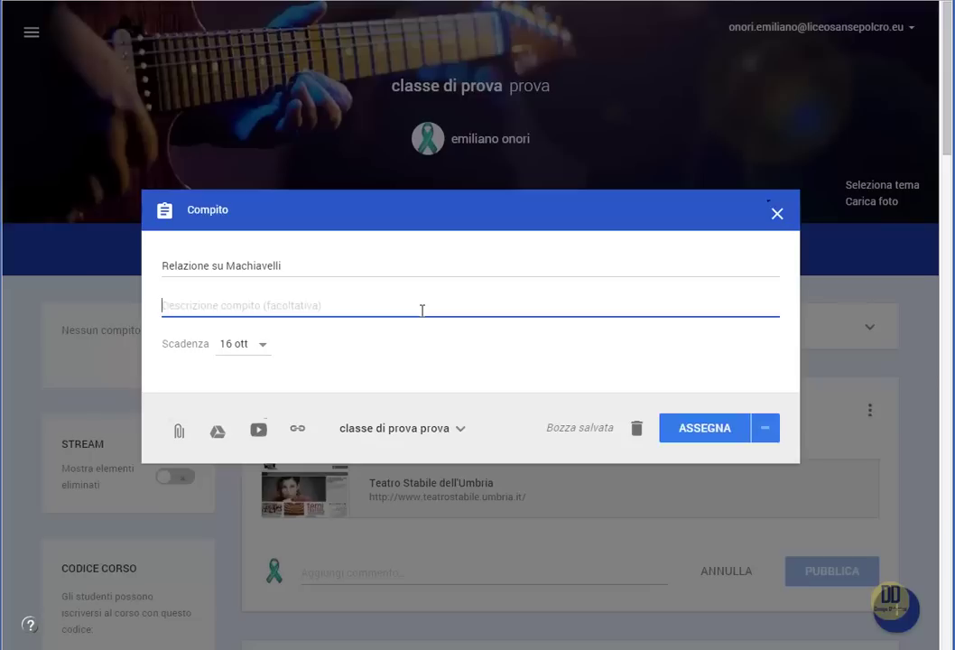
text(Rediger)
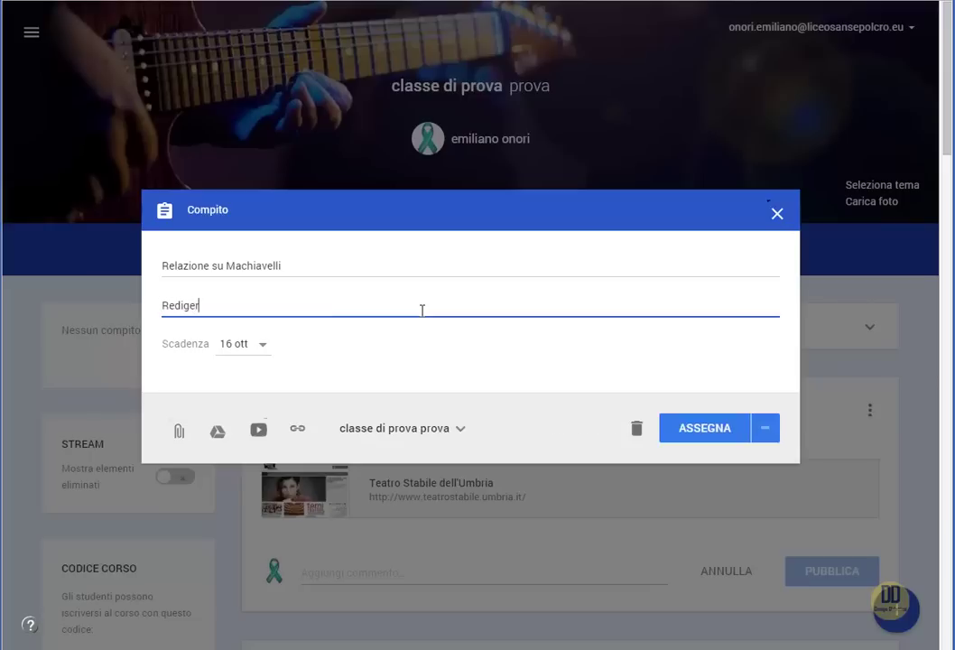
text(e un documento di almen)
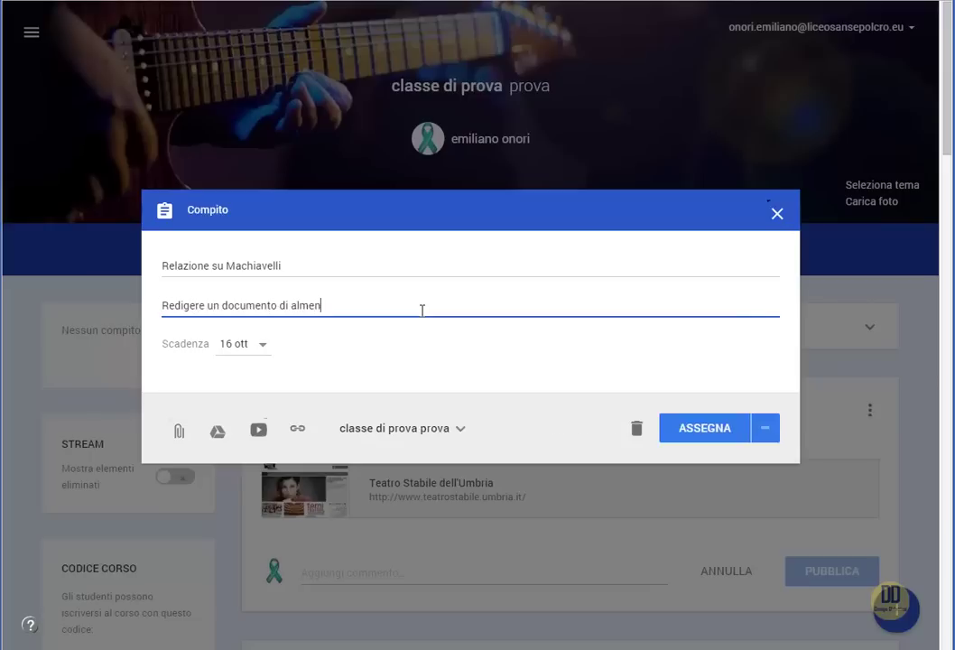
text(o 200)
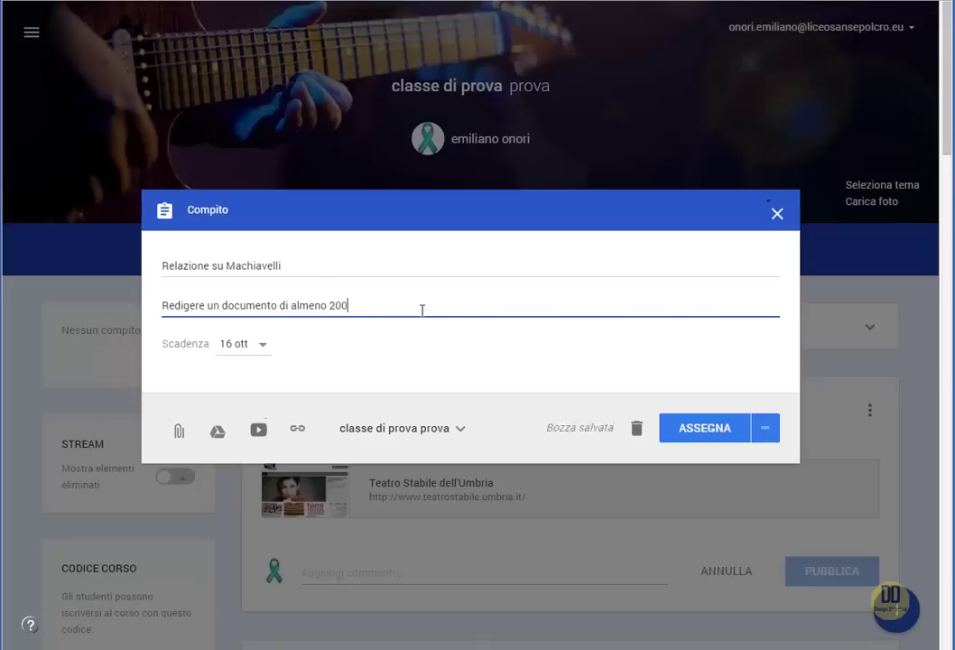
text(0 battute)
text(che pe)
text(rl)
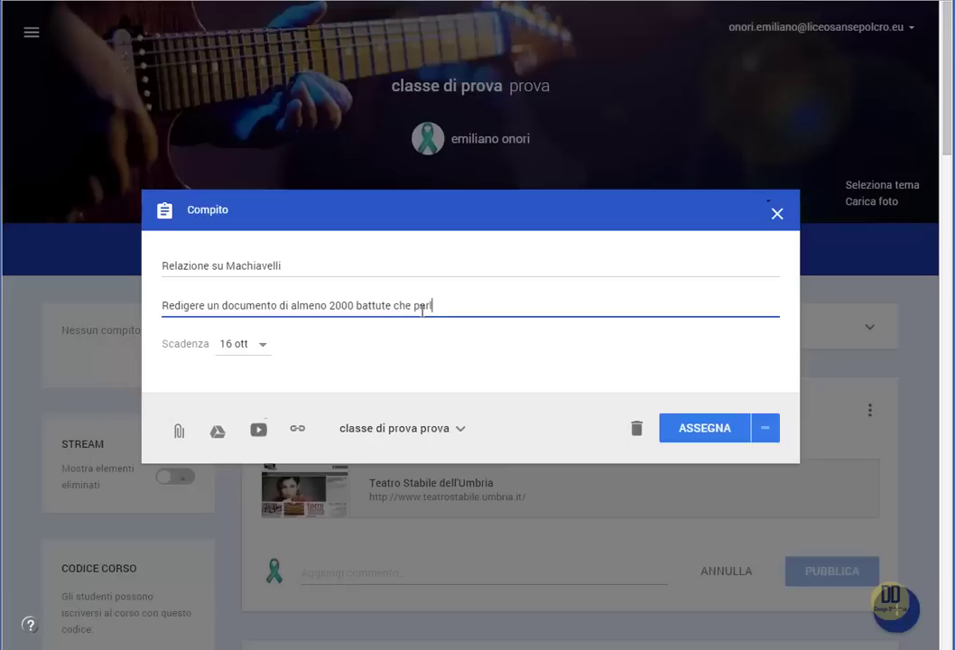
text(i del concetto di potere)
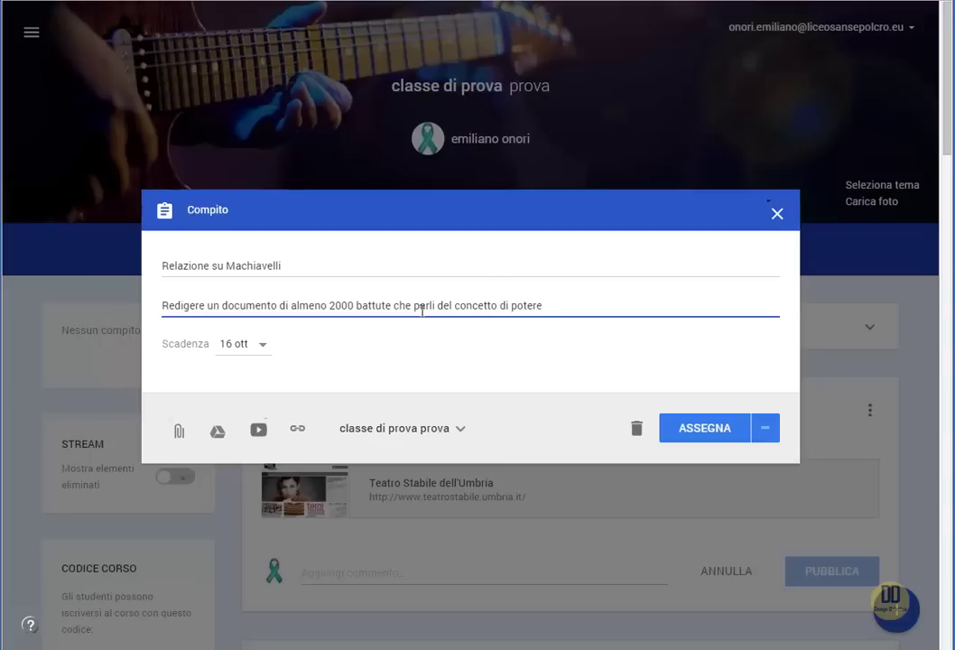
text( e tirannide in Machiavelli, con citazioni dal Principe e dai Discorsi)
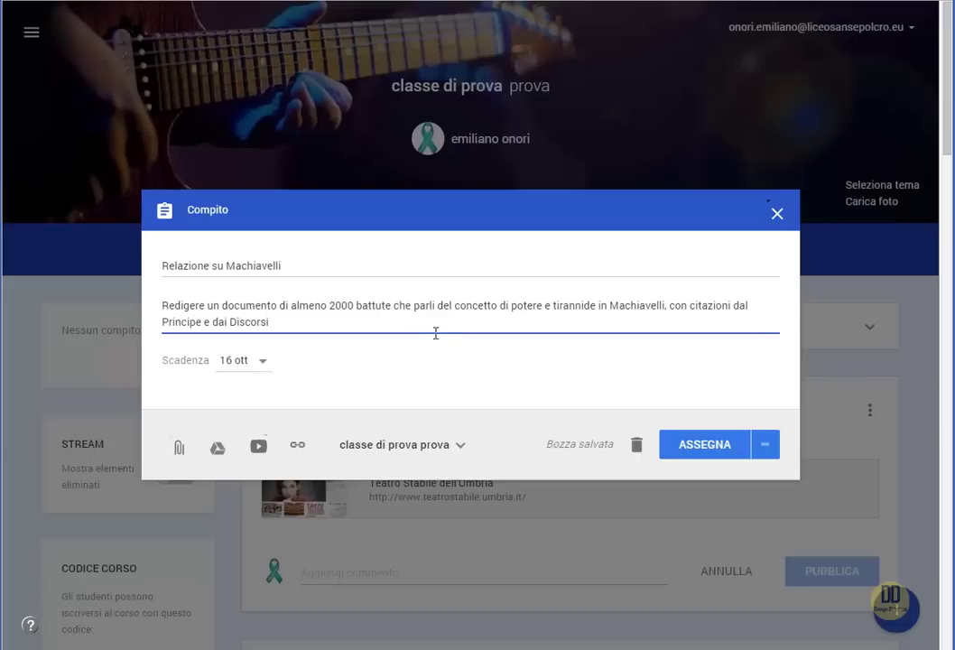
Step: Set the assignment's due date to 30 ottobre 2015
click(264, 363)
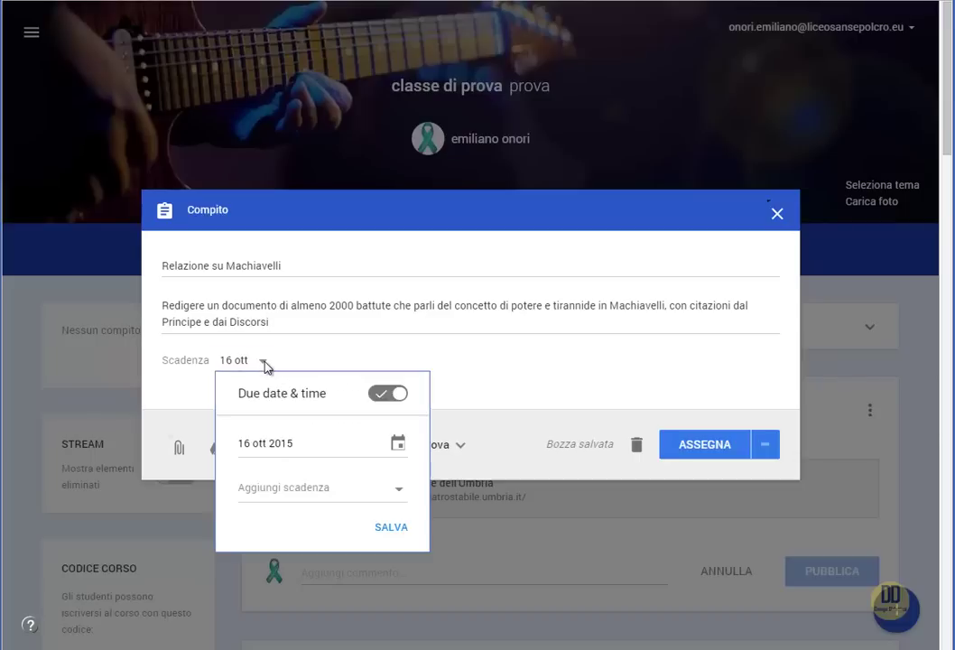
click(286, 442)
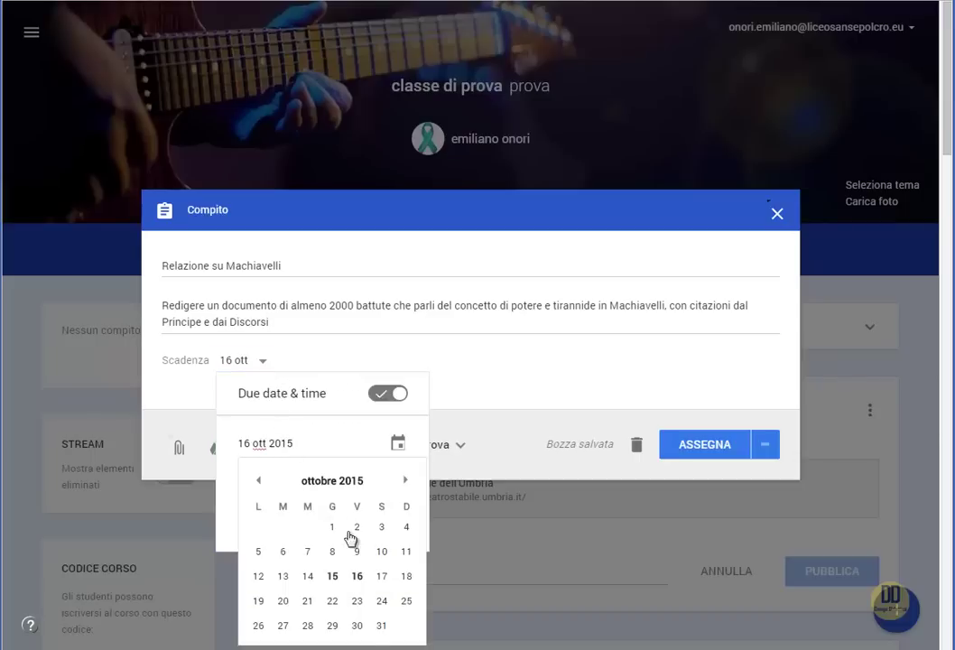
click(357, 625)
click(317, 361)
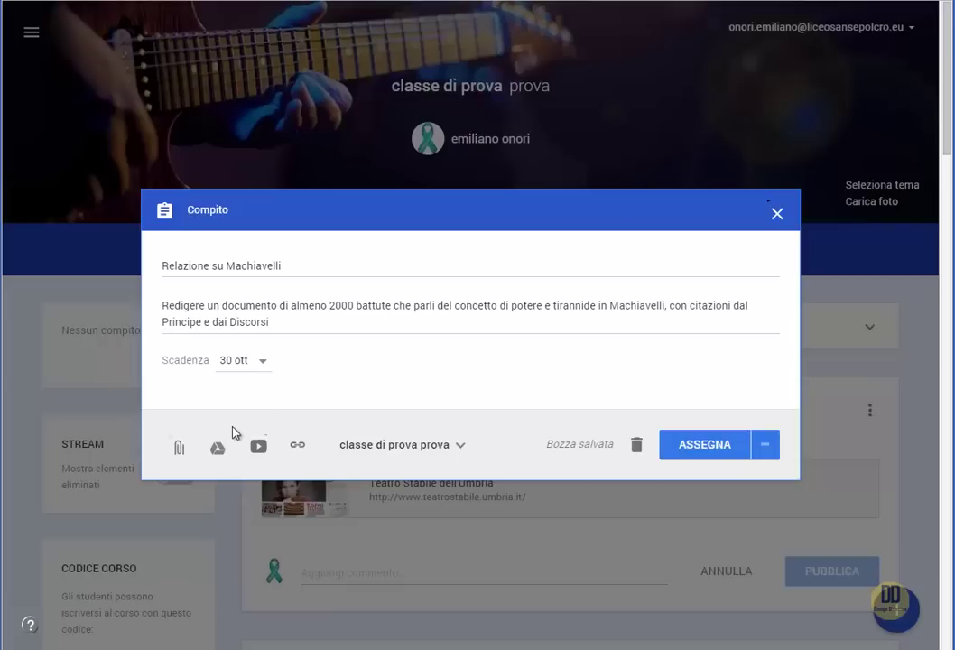
Step: Search Google Drive for "modello" and attach the Google Docs file "Modello Relazione o Riassunto" to the assignment
click(218, 449)
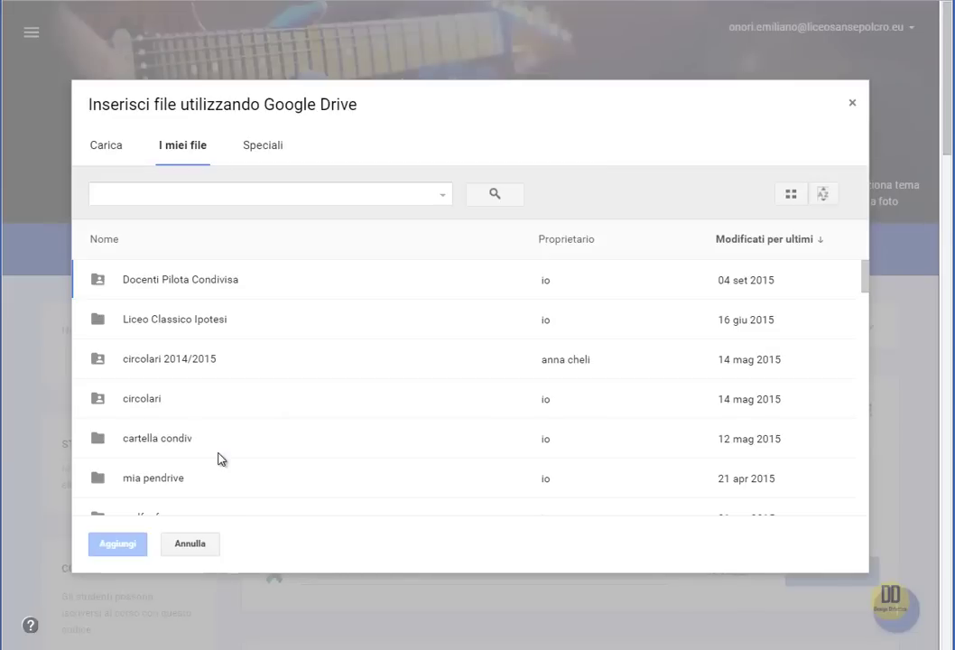
drag(863, 278, 867, 325)
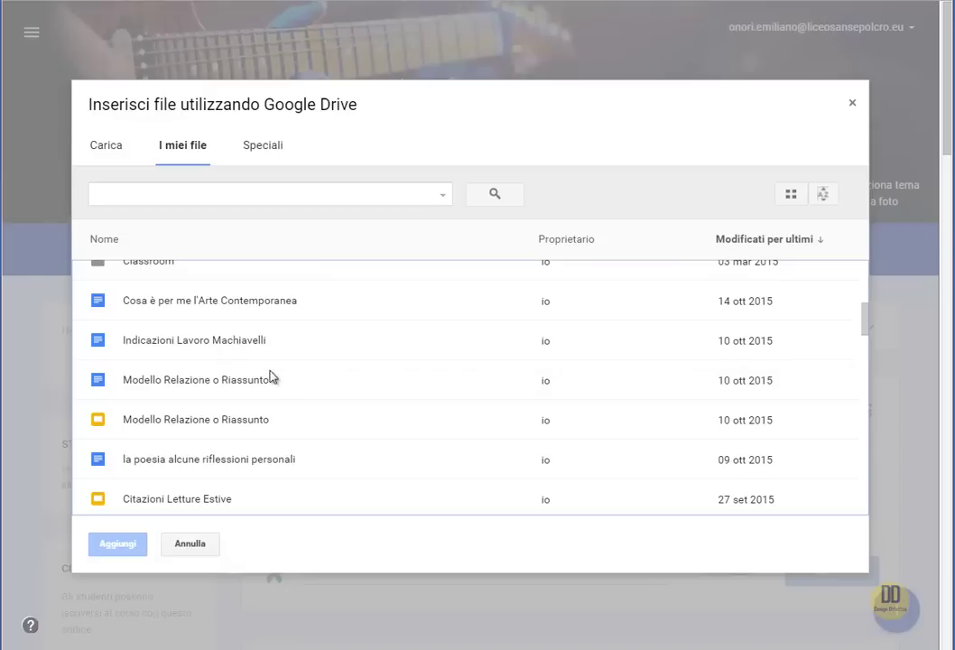
click(240, 383)
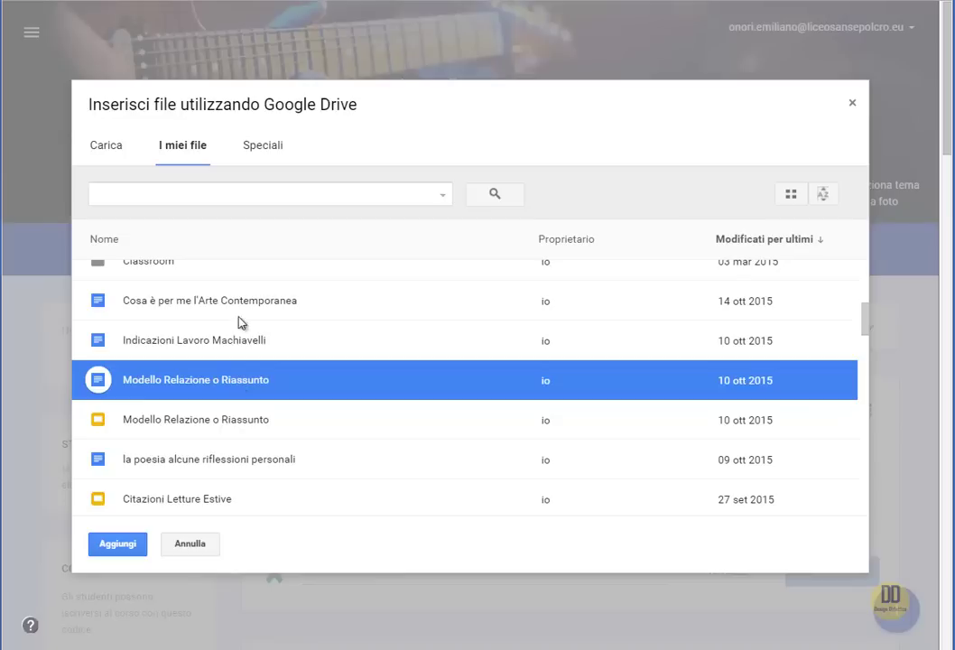
click(224, 194)
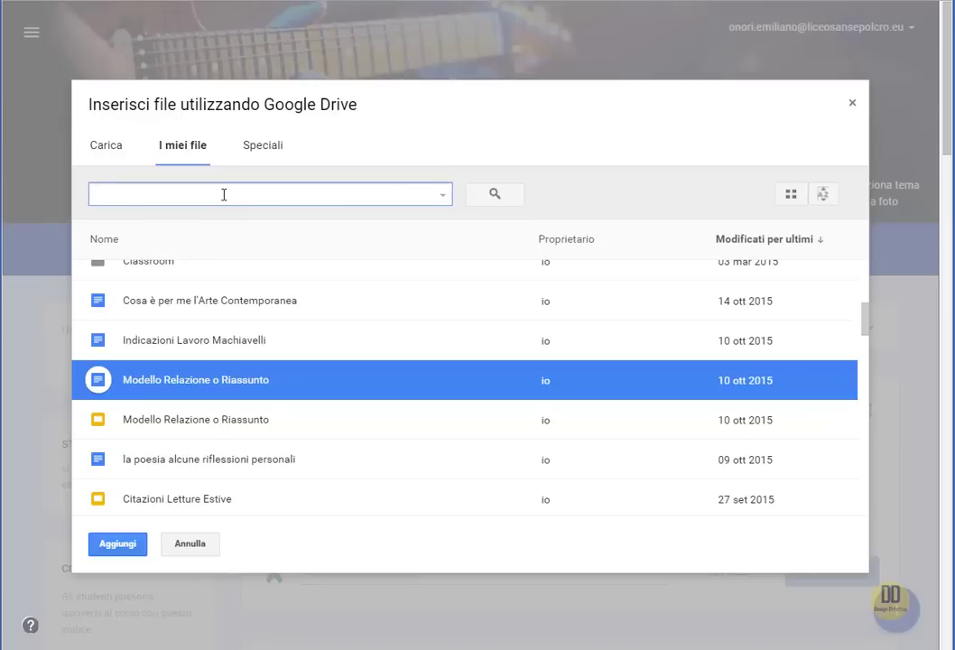
text(modello)
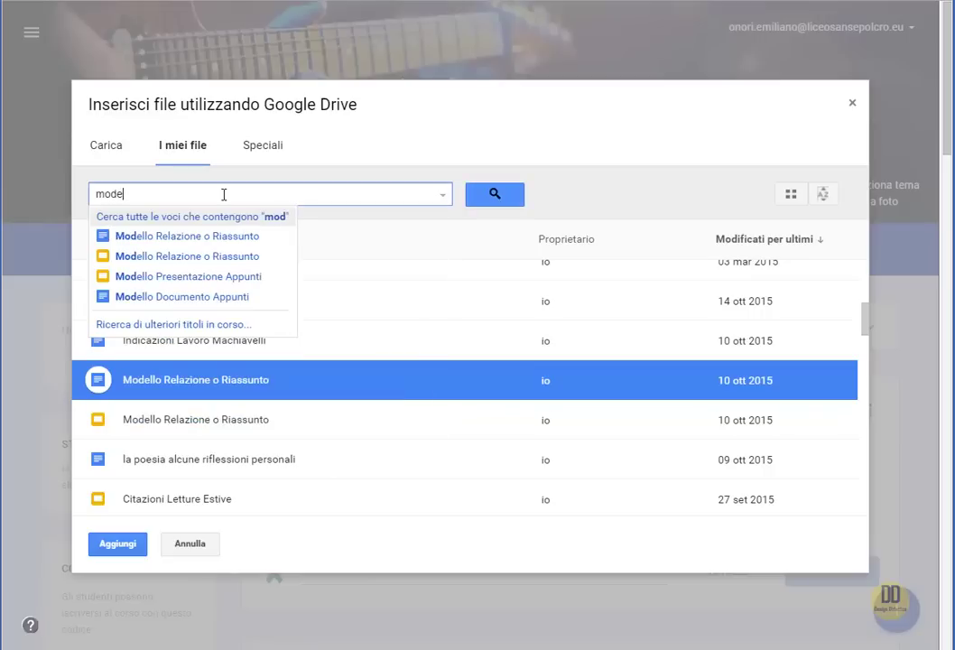
click(490, 206)
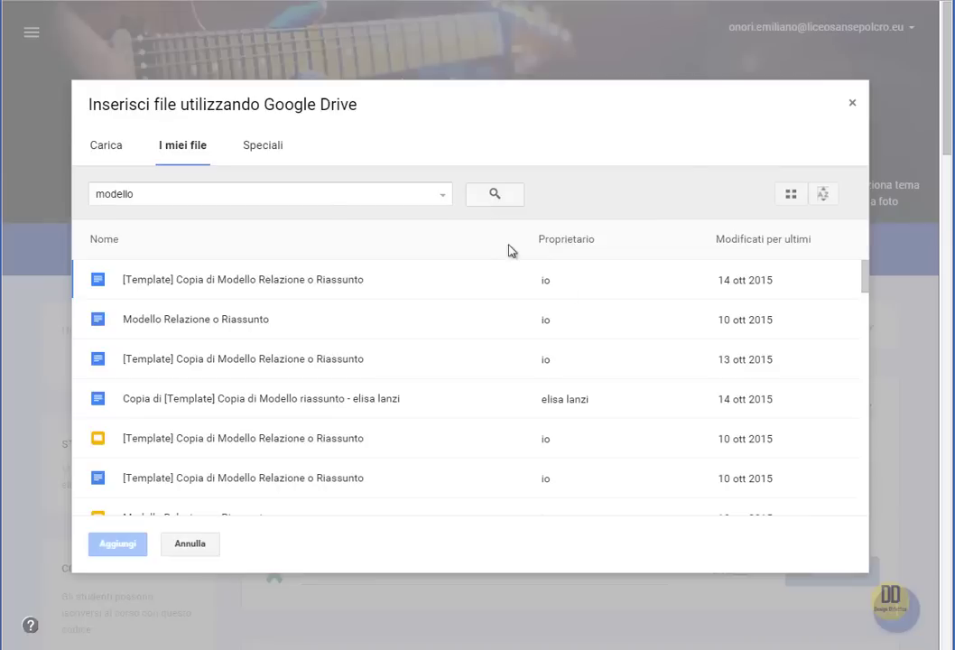
click(250, 323)
click(117, 544)
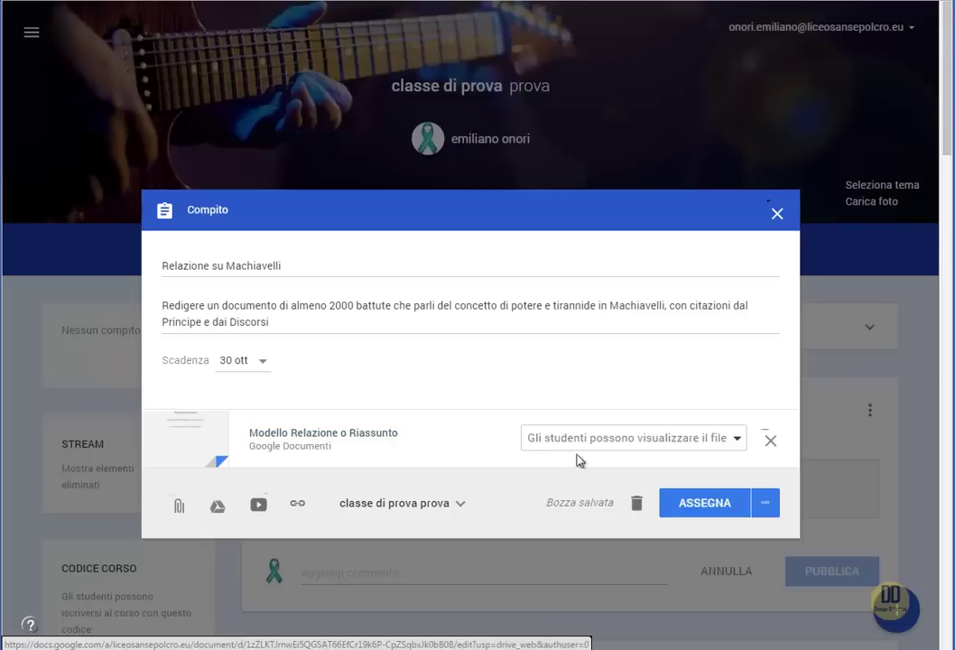
Step: Set the attached document's sharing option to "Crea una copia per ogni studente"
click(738, 439)
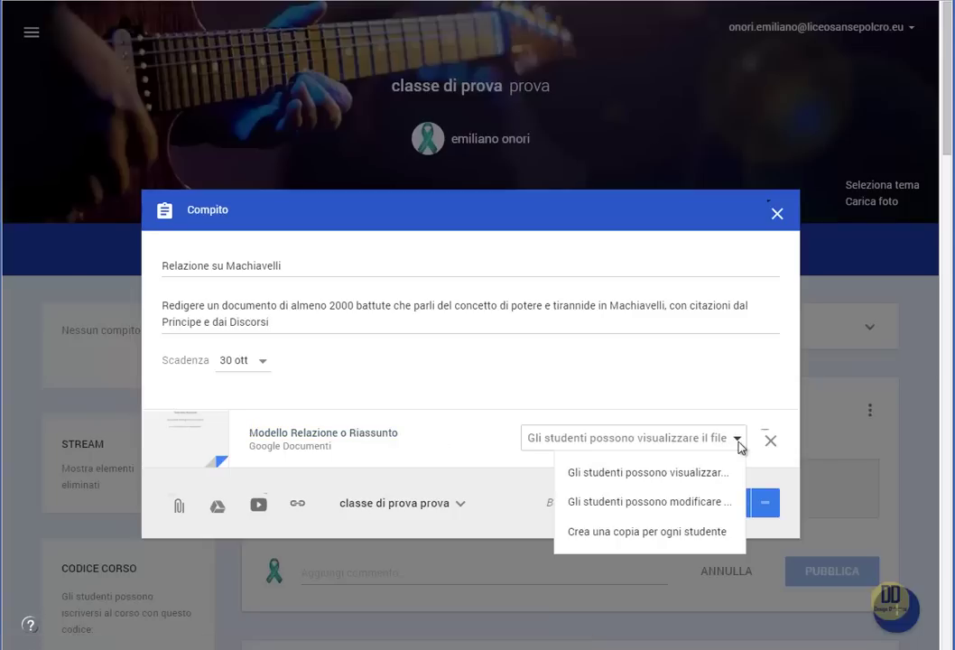
click(695, 532)
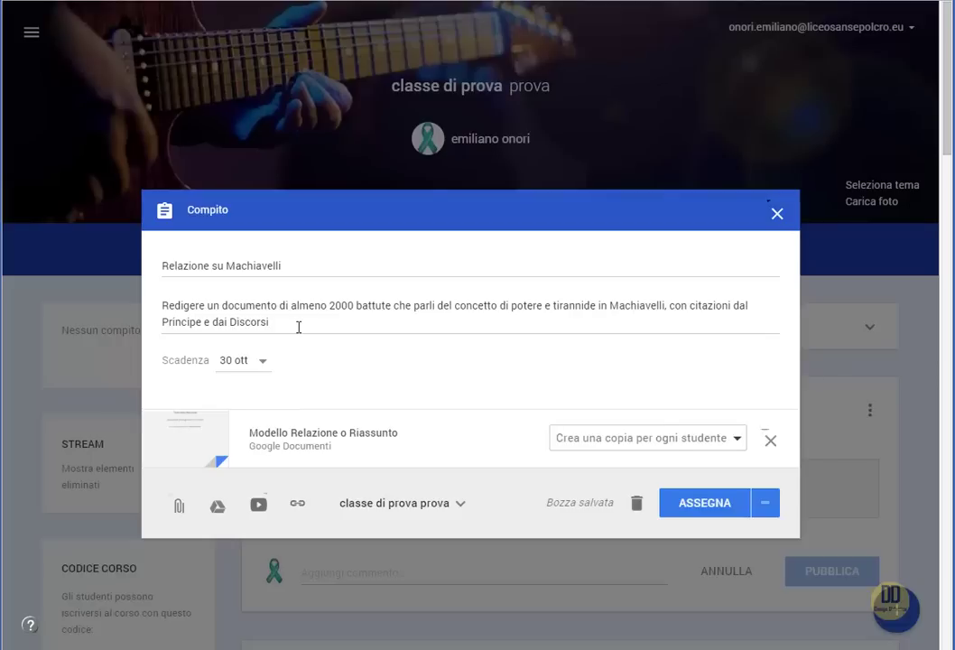
drag(294, 326, 162, 305)
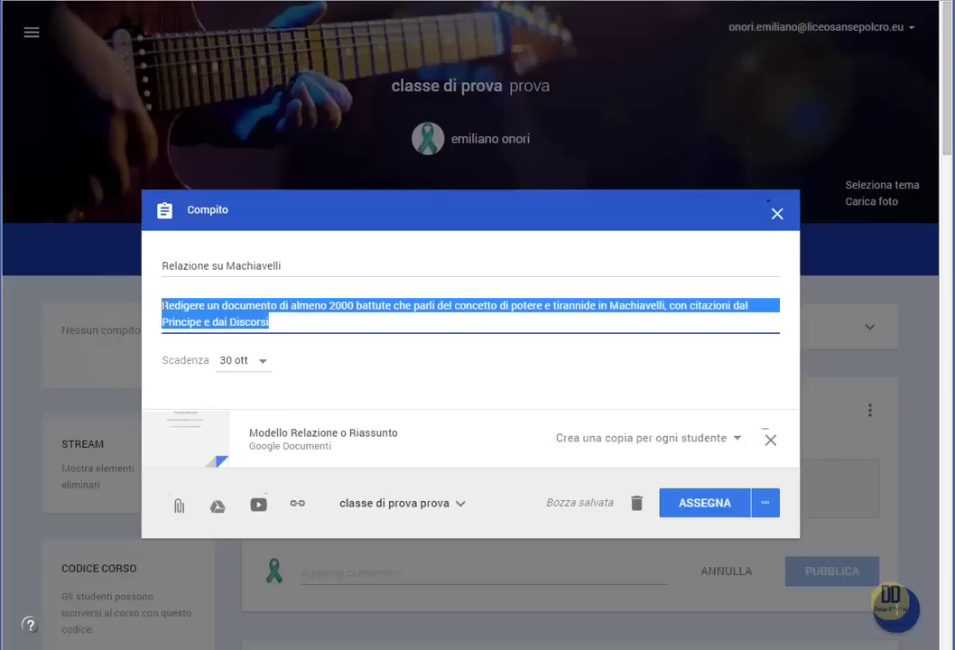
click(291, 321)
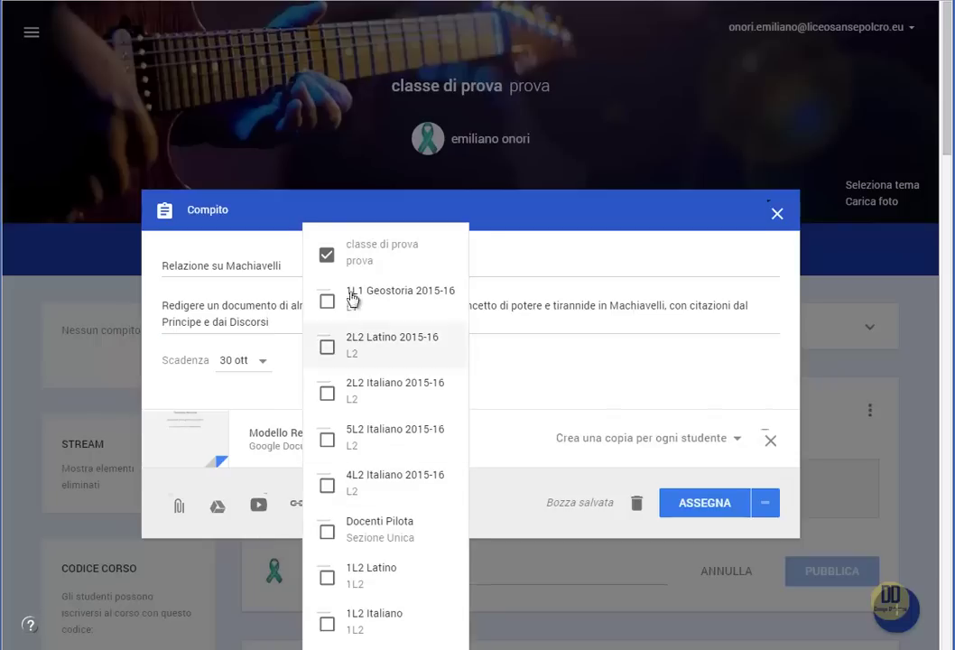
click(507, 497)
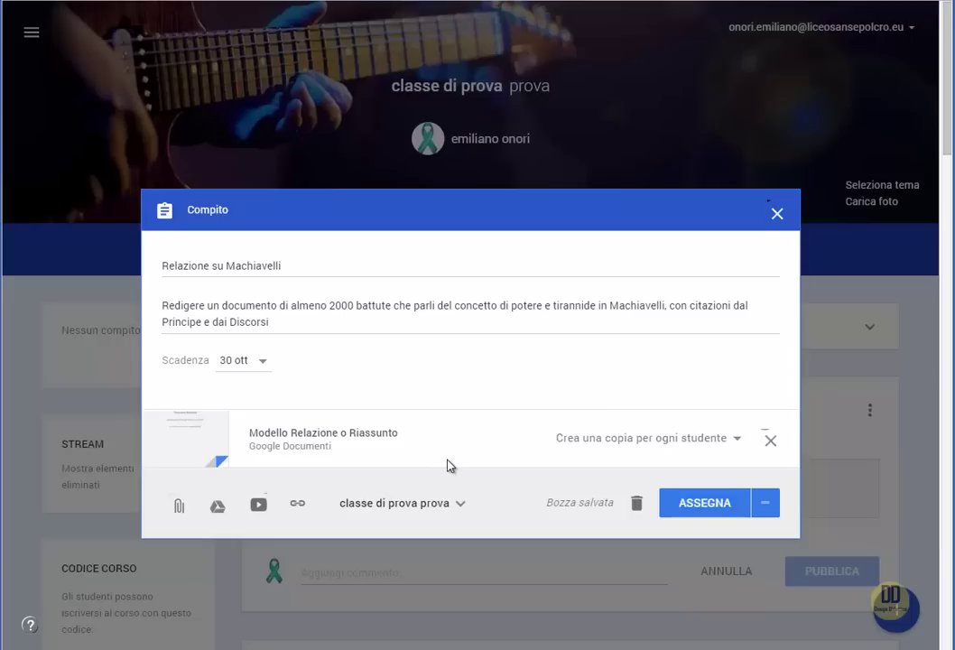
Step: Add a due time of 23:59 to the assignment's deadline and save it
click(263, 361)
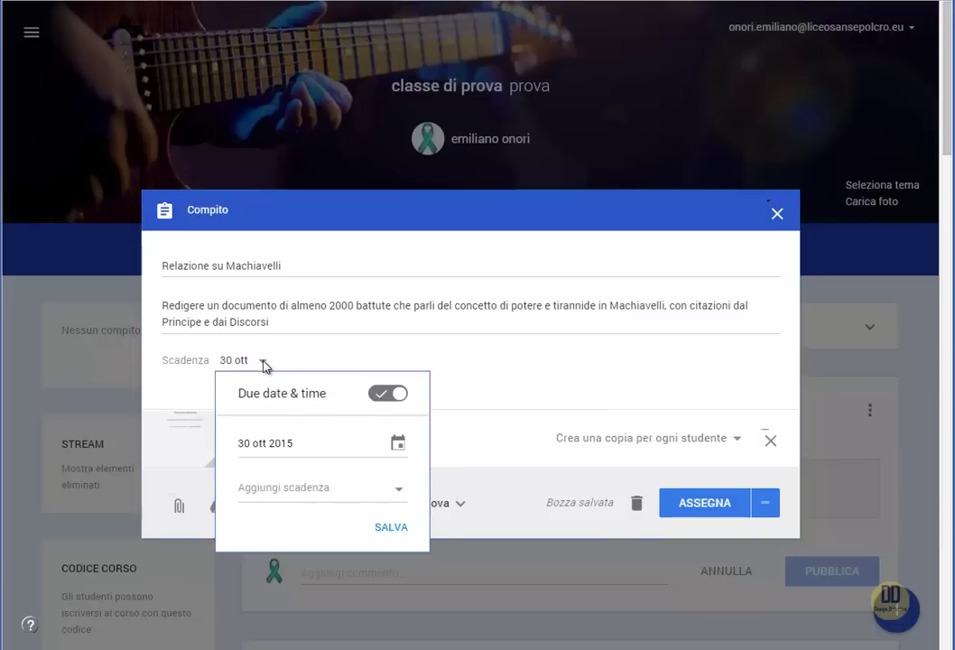
click(400, 493)
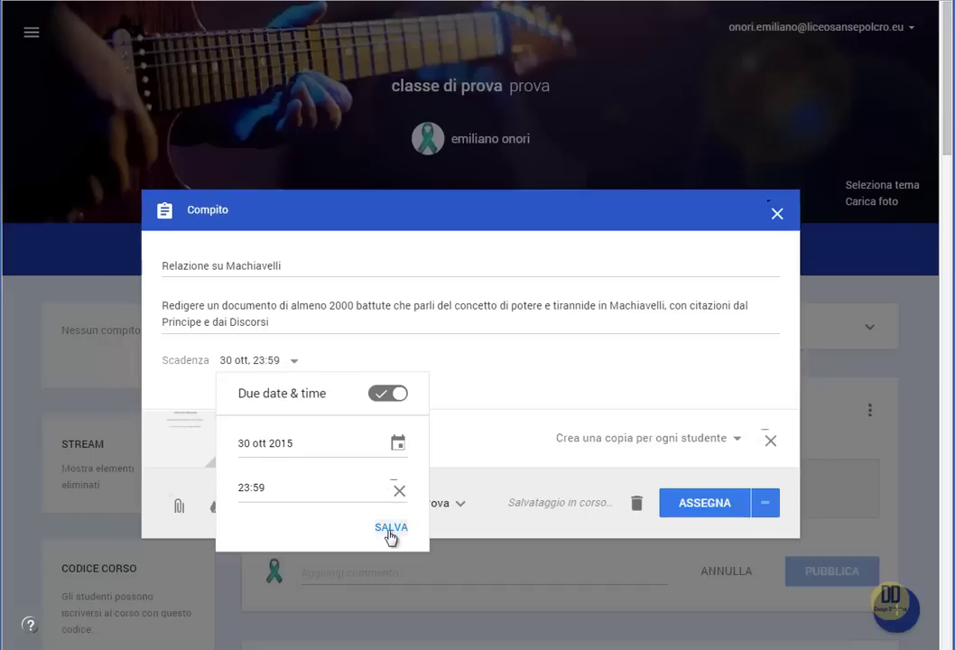
click(391, 530)
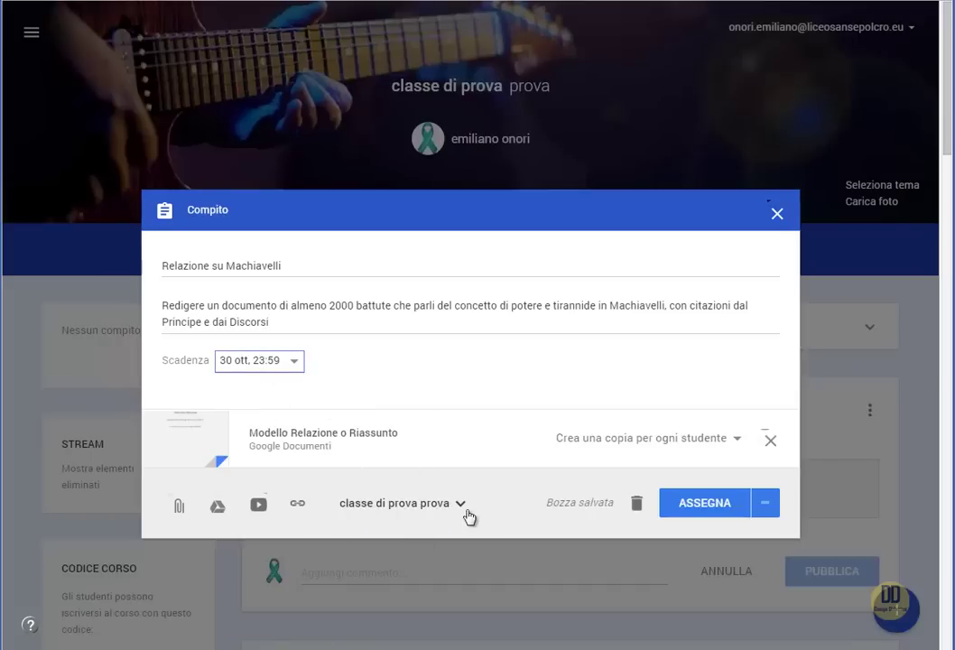
Step: Assign the Machiavelli report to the class "classe di prova"
click(766, 511)
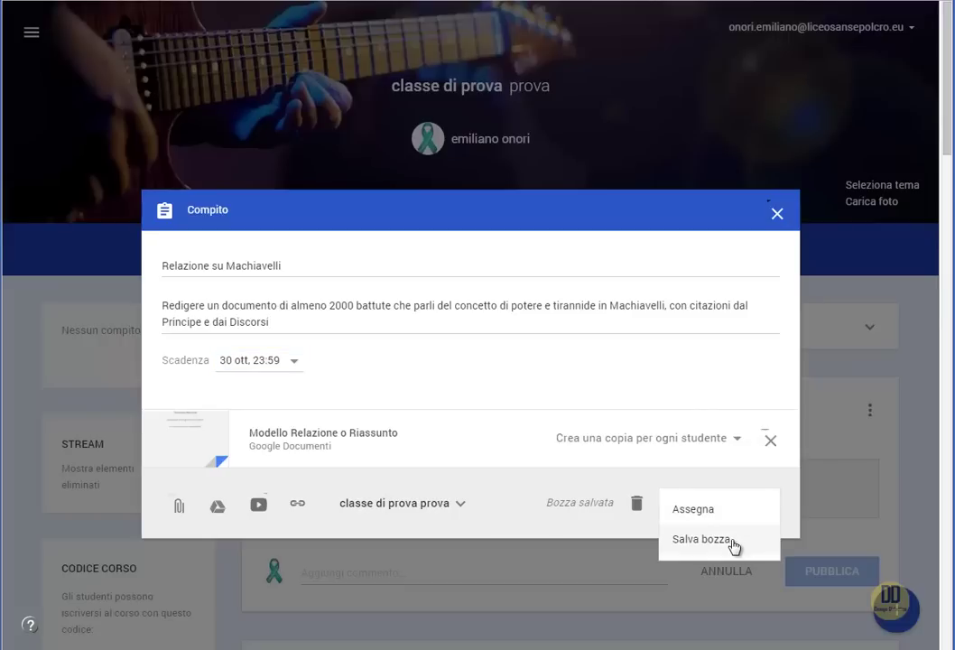
click(605, 526)
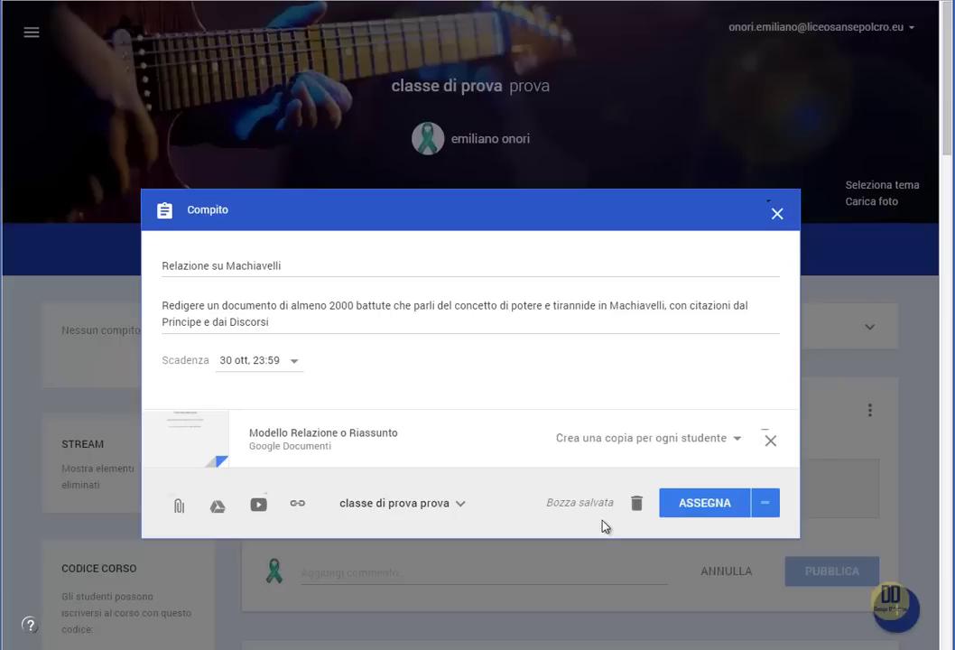
click(704, 511)
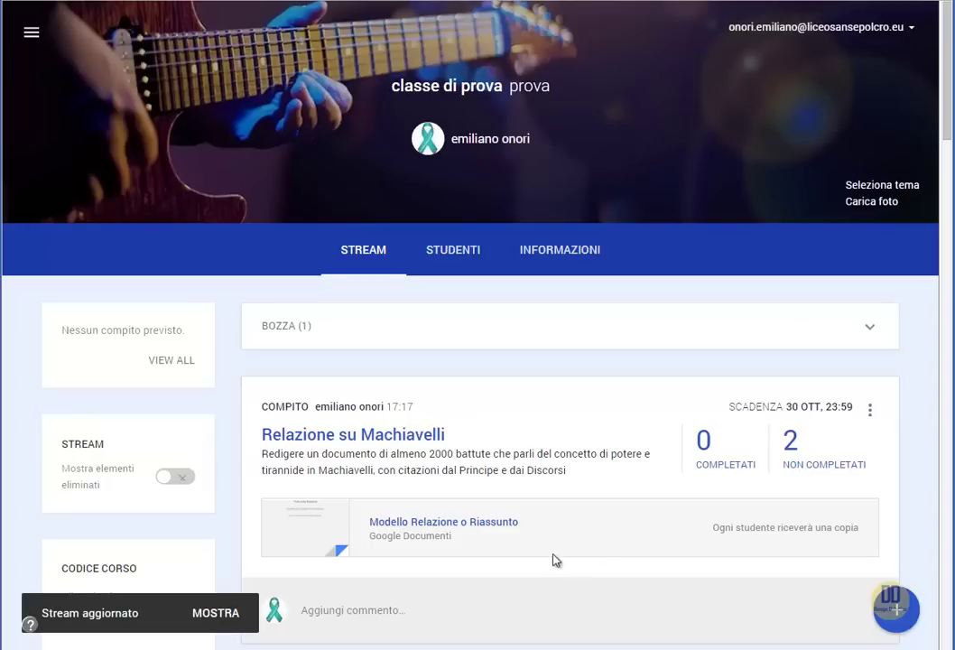
Step: Open the attached "Modello Relazione o Riassunto" document and examine its heading, report type line, title, cover layout and available fonts
click(457, 529)
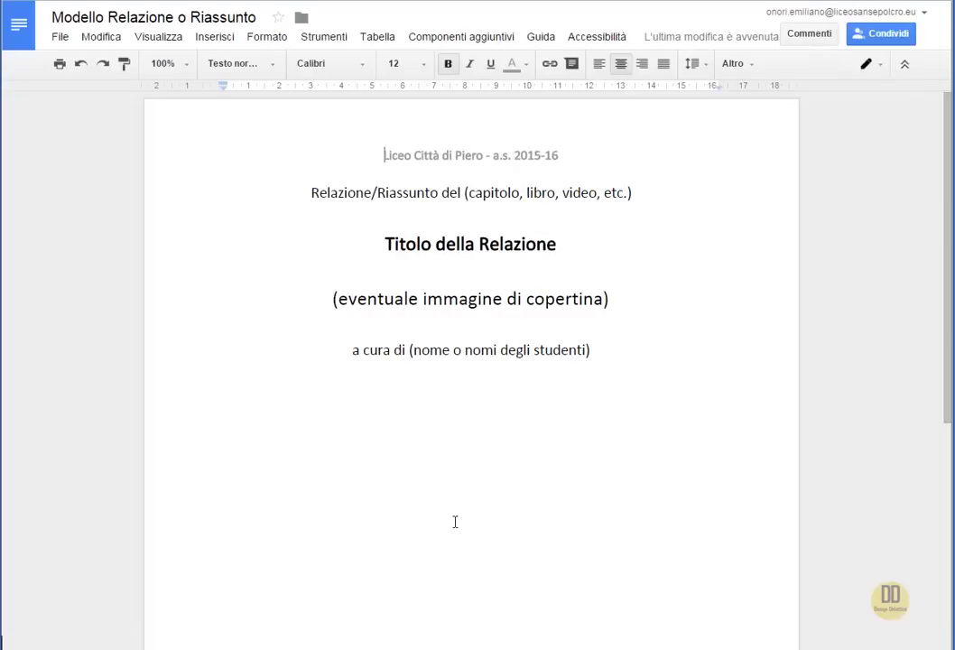
drag(380, 155, 591, 157)
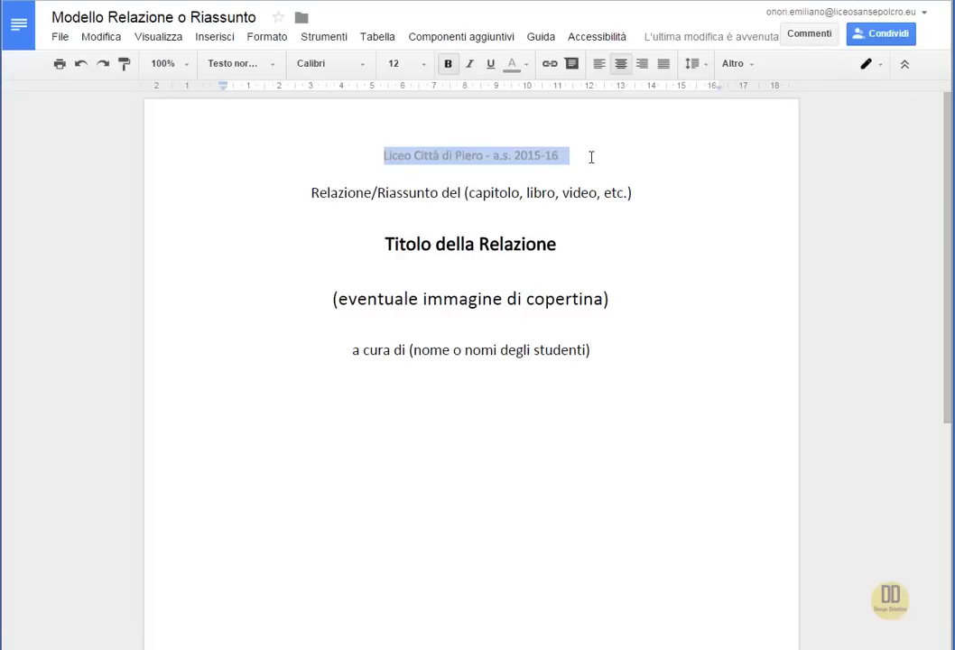
drag(310, 192, 658, 197)
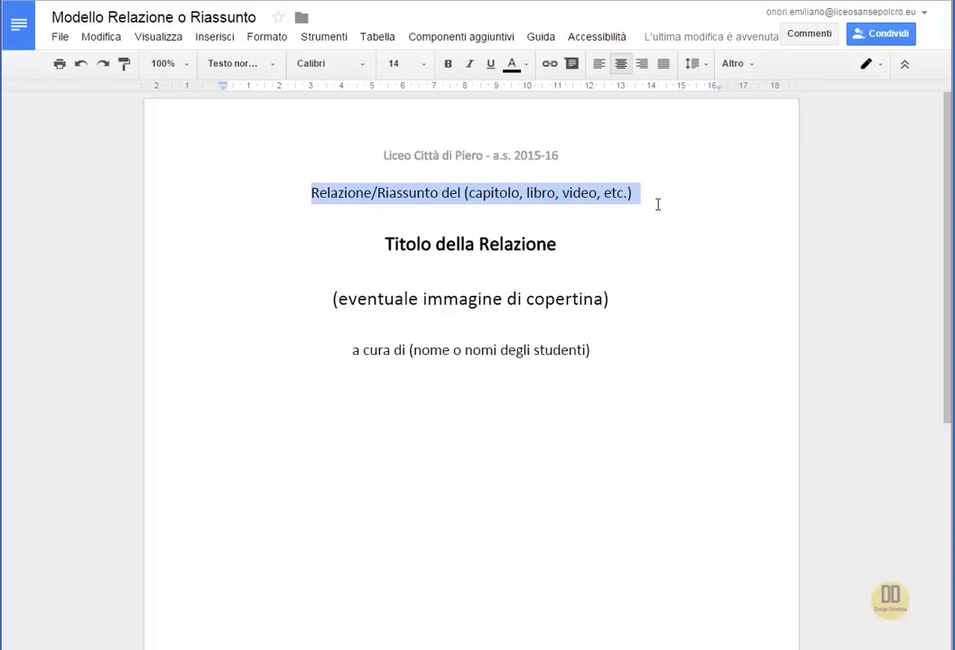
click(658, 204)
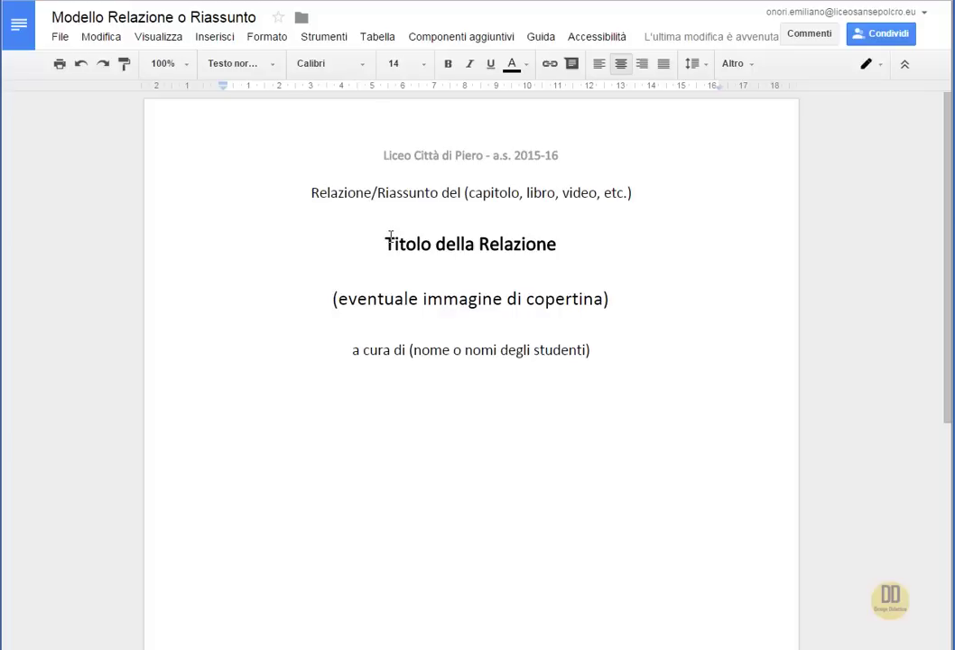
drag(385, 243, 609, 243)
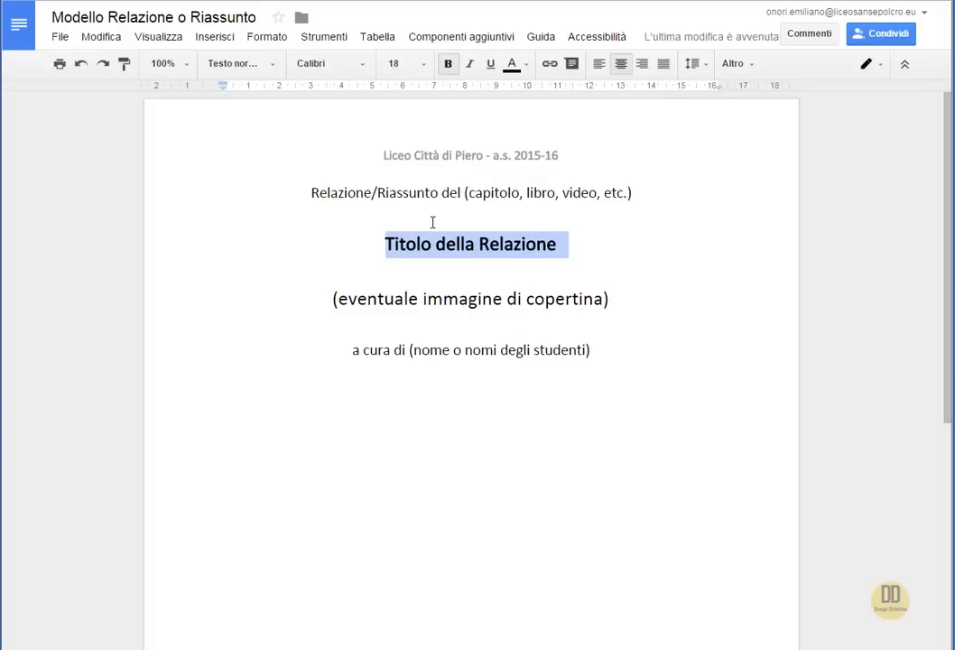
click(380, 153)
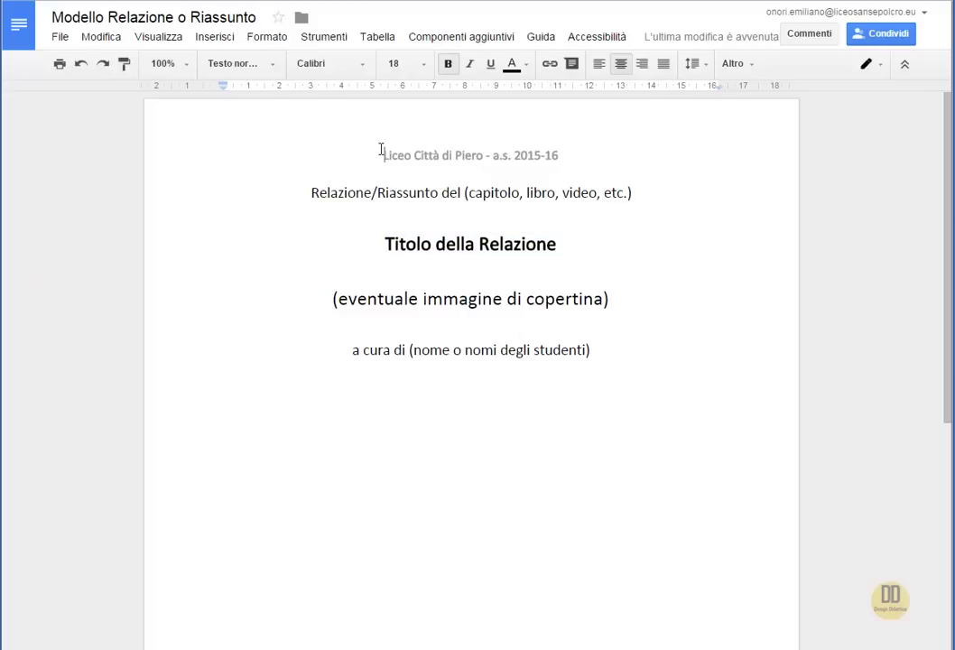
drag(445, 151, 656, 365)
click(656, 364)
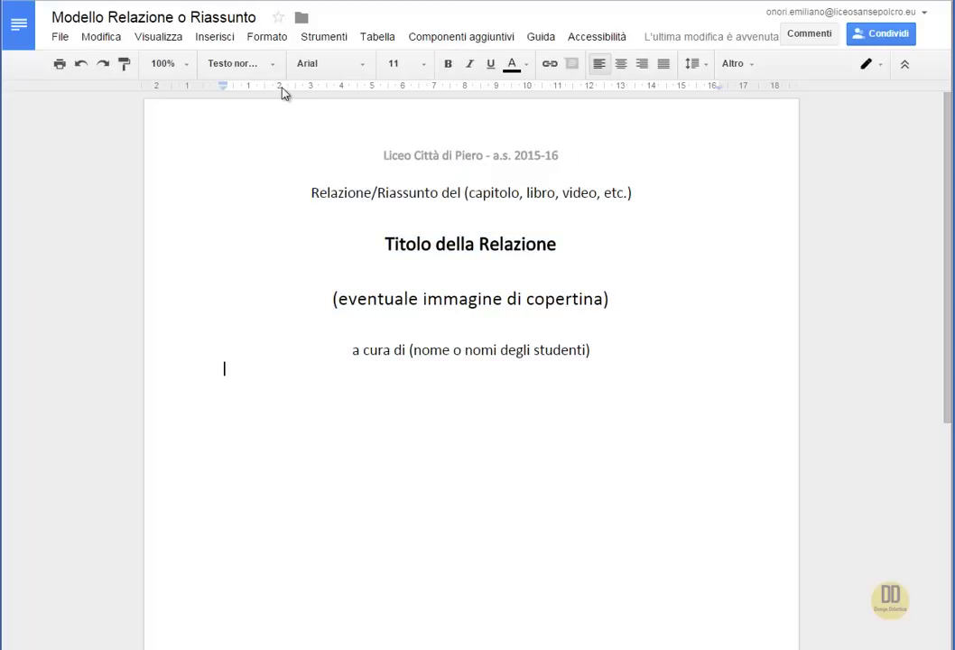
click(363, 65)
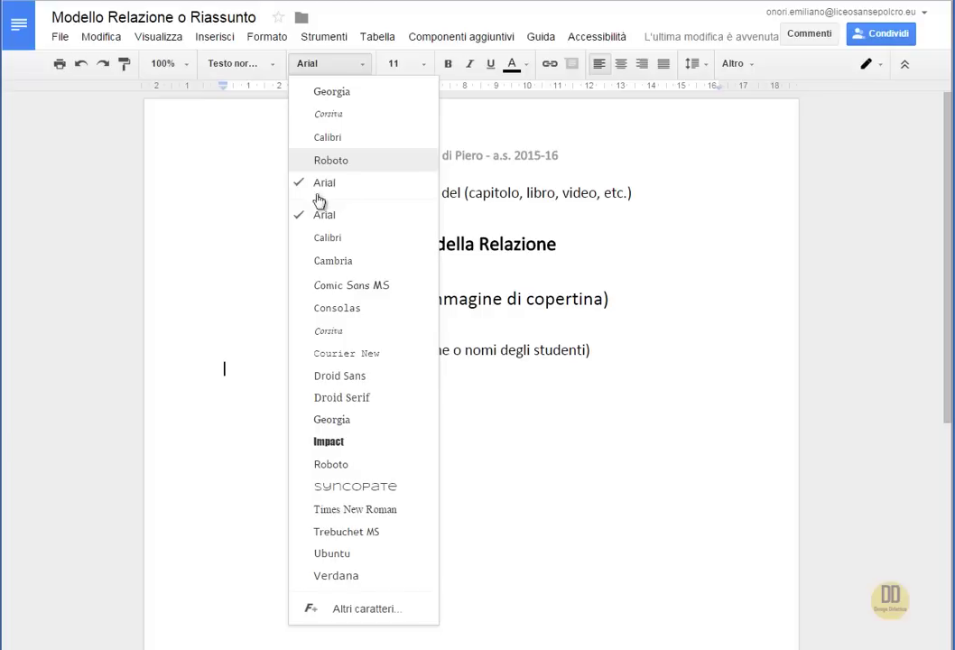
click(217, 226)
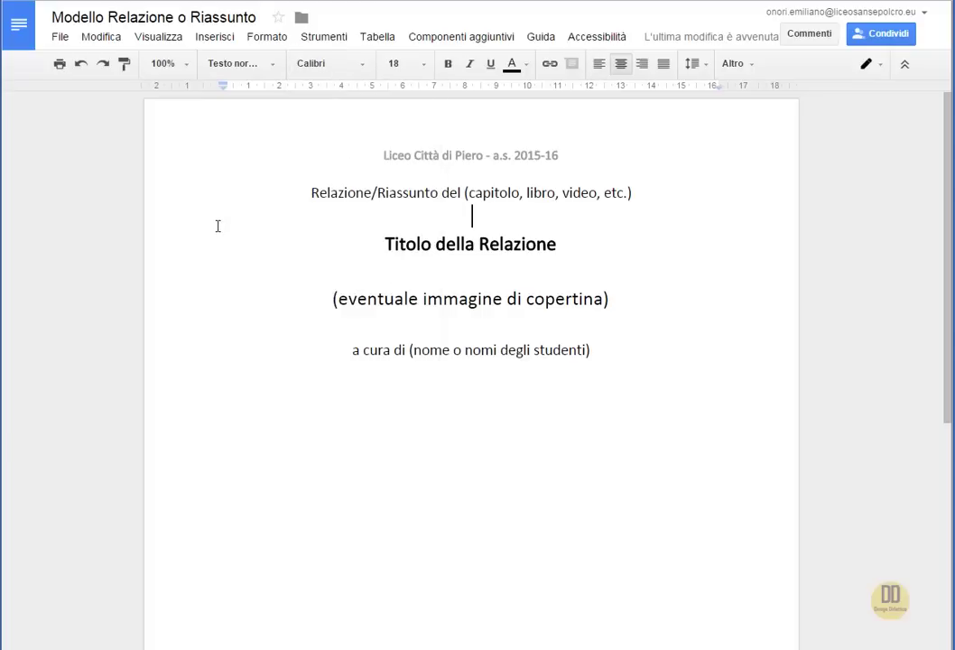